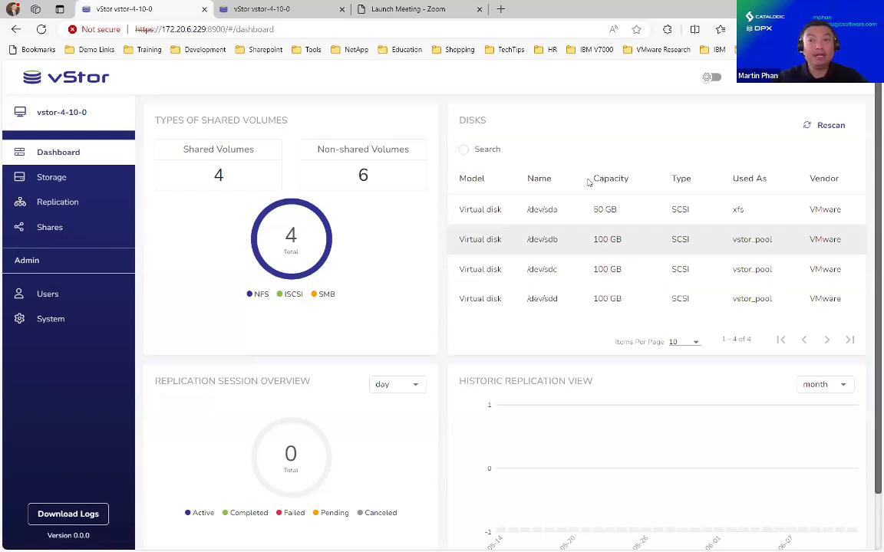
- Open the Users page showing the three active accounts: one Admin and two Standard
{"action": "left_click", "coordinate": [769, 87]}
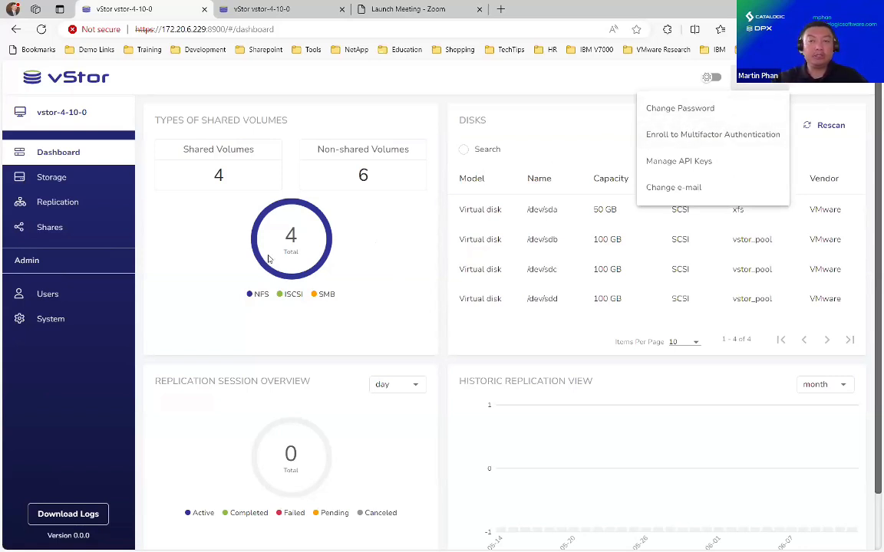
{"action": "left_click", "coordinate": [64, 346]}
{"action": "left_click", "coordinate": [49, 295]}
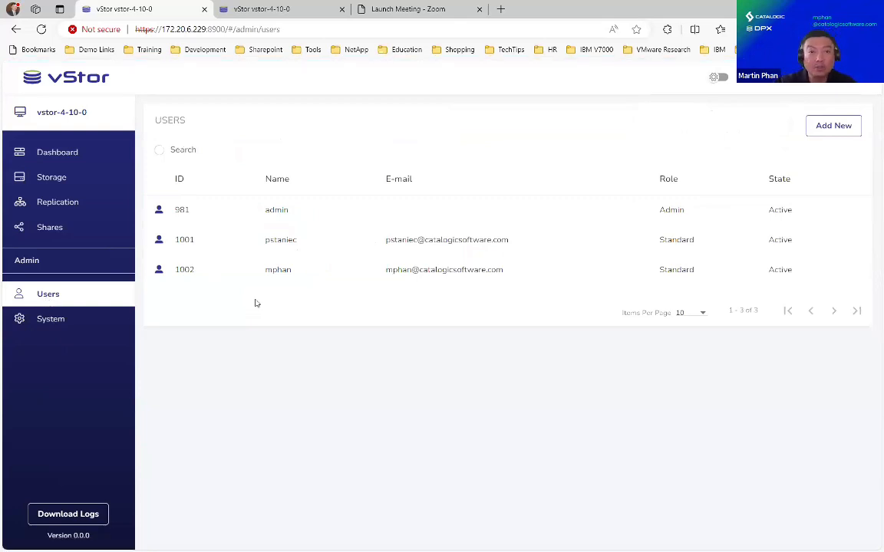
{"action": "left_click", "coordinate": [822, 130]}
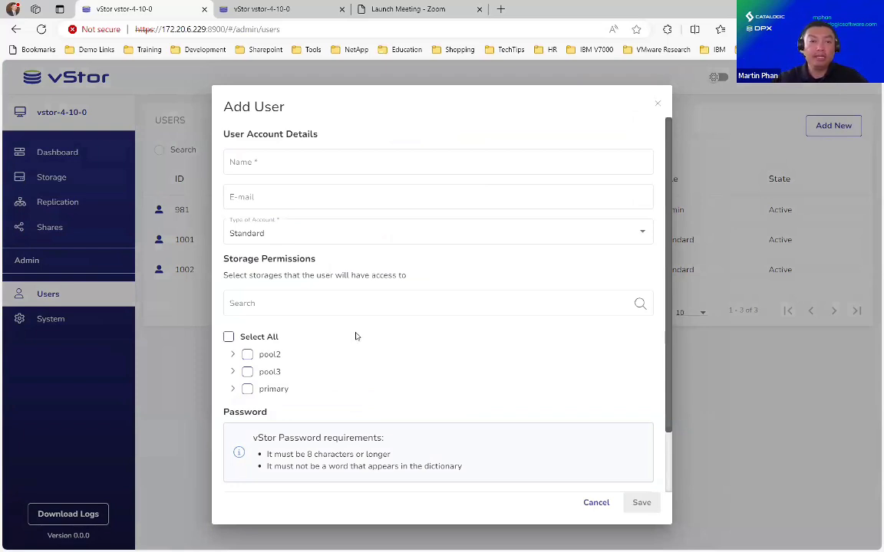
{"action": "scroll", "coordinate": [361, 336], "scroll_direction": "down", "scroll_amount": 1}
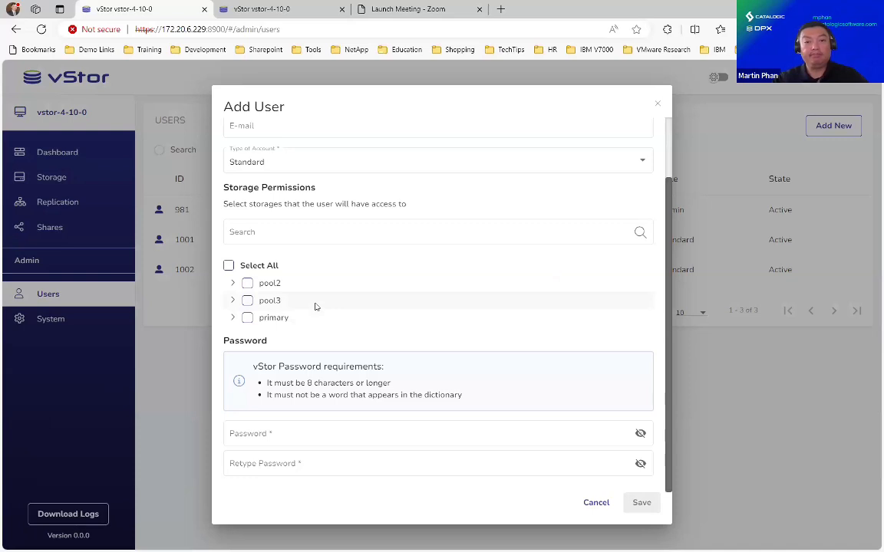
{"action": "scroll", "coordinate": [332, 272], "scroll_direction": "up", "scroll_amount": 1}
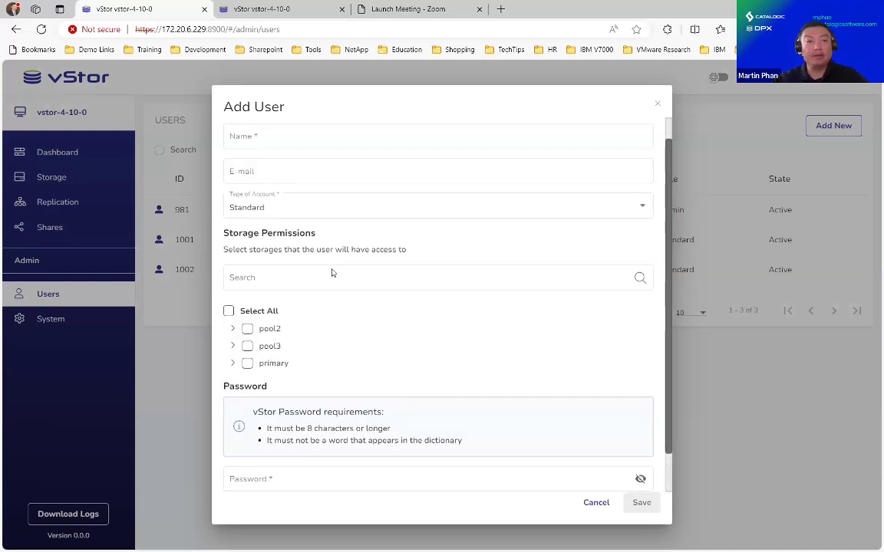
{"action": "left_click", "coordinate": [595, 503]}
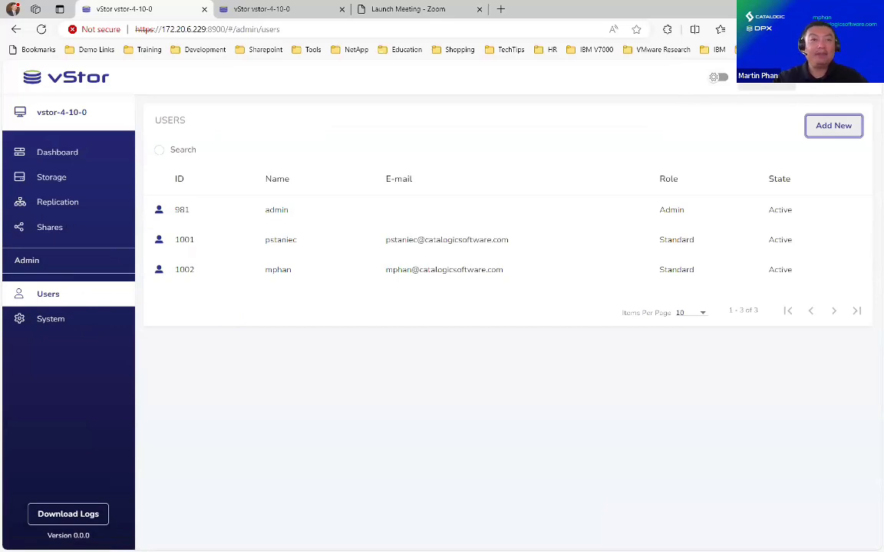
- On the second console tab, sign in with the account's username and password
{"action": "left_click", "coordinate": [301, 16]}
{"action": "left_click", "coordinate": [452, 267]}
{"action": "key", "text": "Tab"}
{"action": "type", "text": "*************"}
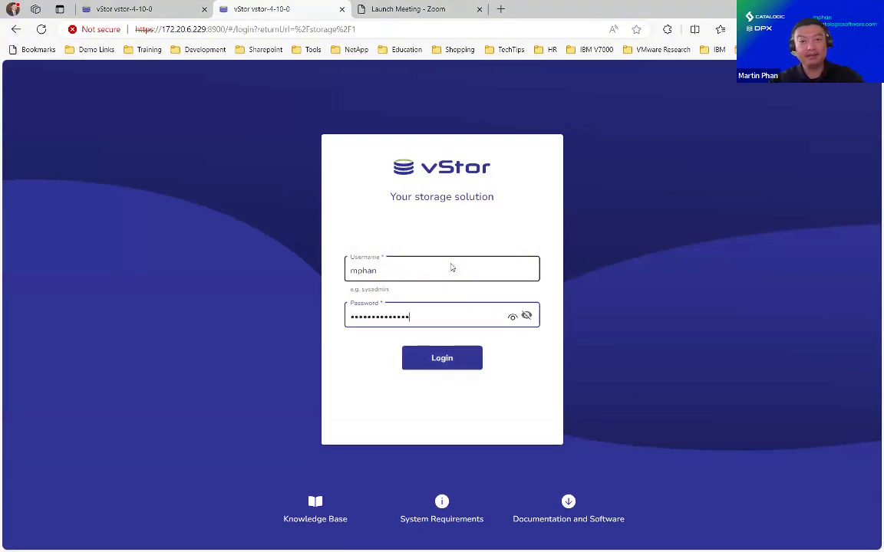
{"action": "key", "text": "Return"}
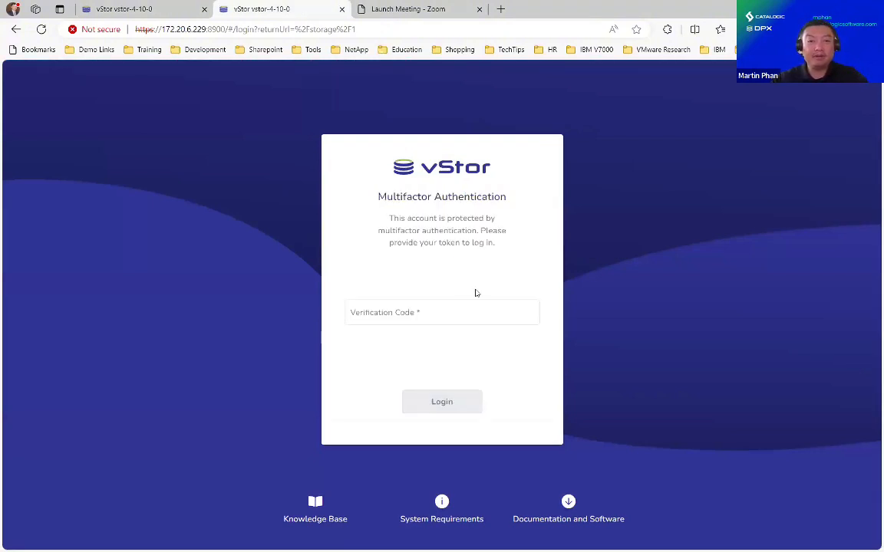
- Complete multifactor login using the verification code copied from the Authenticator extension
{"action": "left_click", "coordinate": [667, 29]}
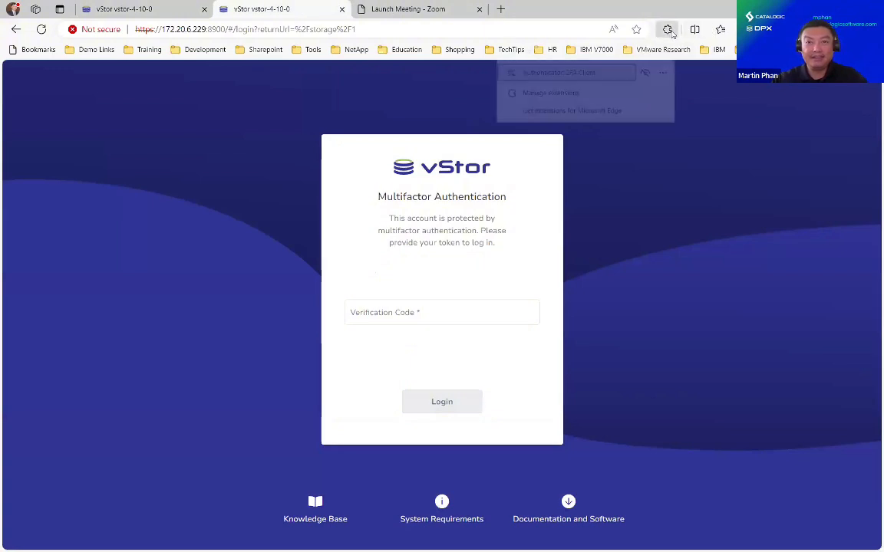
{"action": "left_click", "coordinate": [597, 71]}
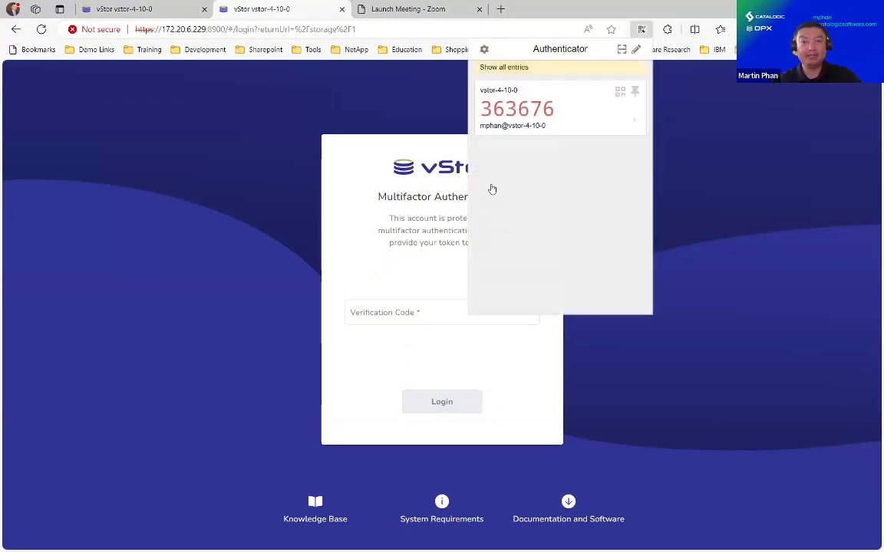
{"action": "left_click", "coordinate": [539, 113]}
{"action": "left_click", "coordinate": [383, 318]}
{"action": "key", "text": "ctrl+v"}
{"action": "left_click", "coordinate": [448, 403]}
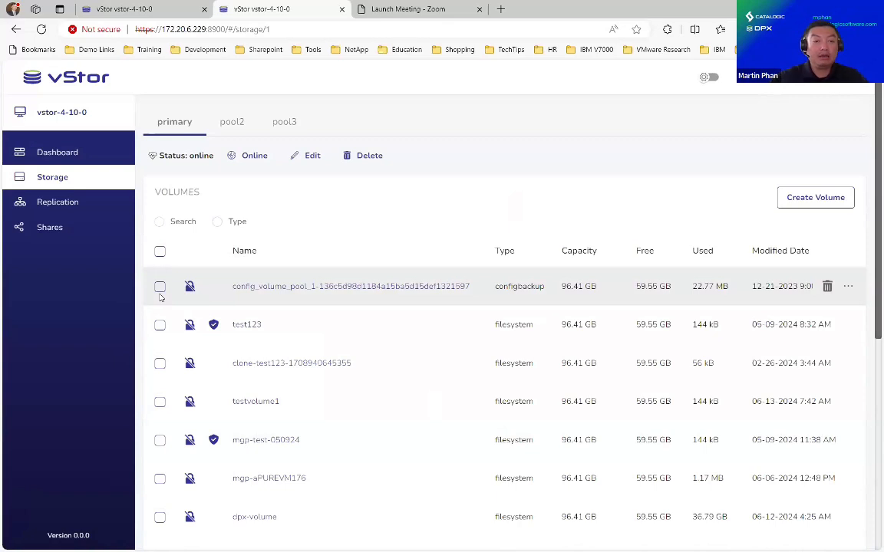
- Open volume mgp-aPUREVM176, review its snapshots, then return to its Details tab
{"action": "left_click", "coordinate": [248, 479]}
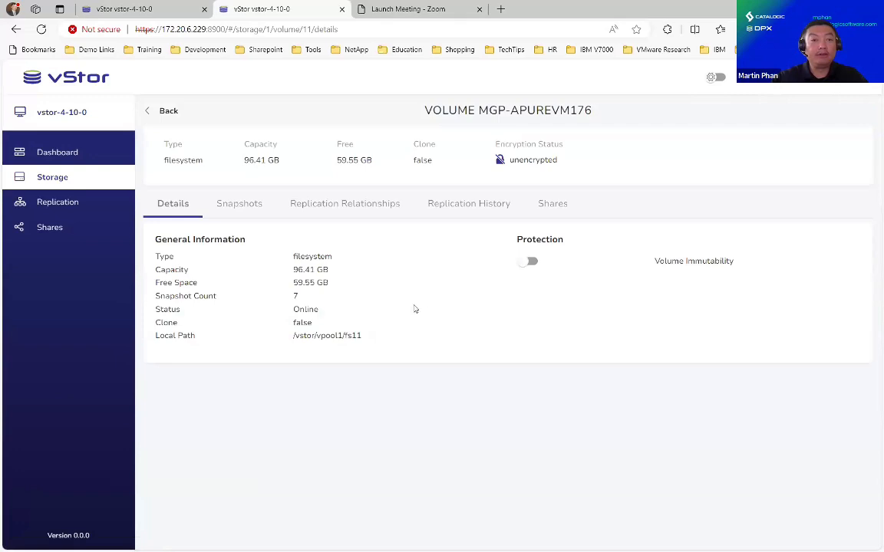
{"action": "left_click", "coordinate": [236, 204]}
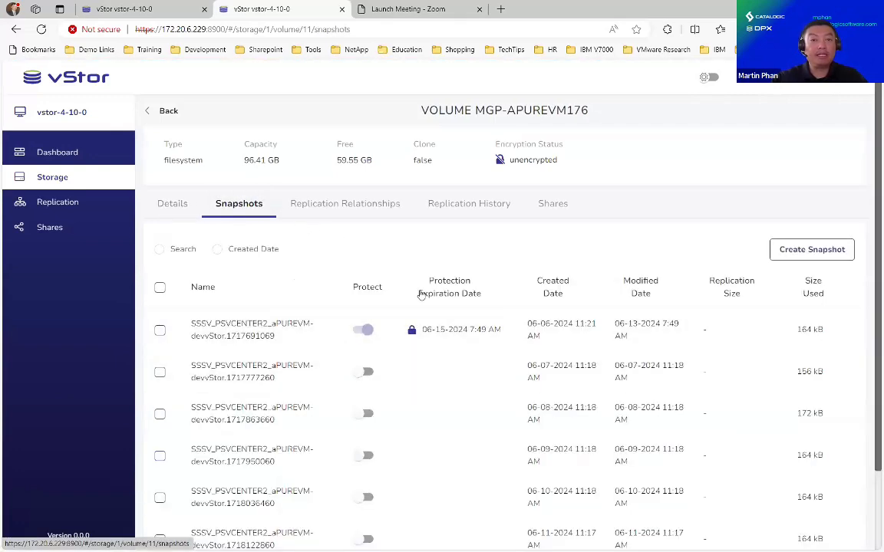
{"action": "scroll", "coordinate": [434, 292], "scroll_direction": "down", "scroll_amount": 2}
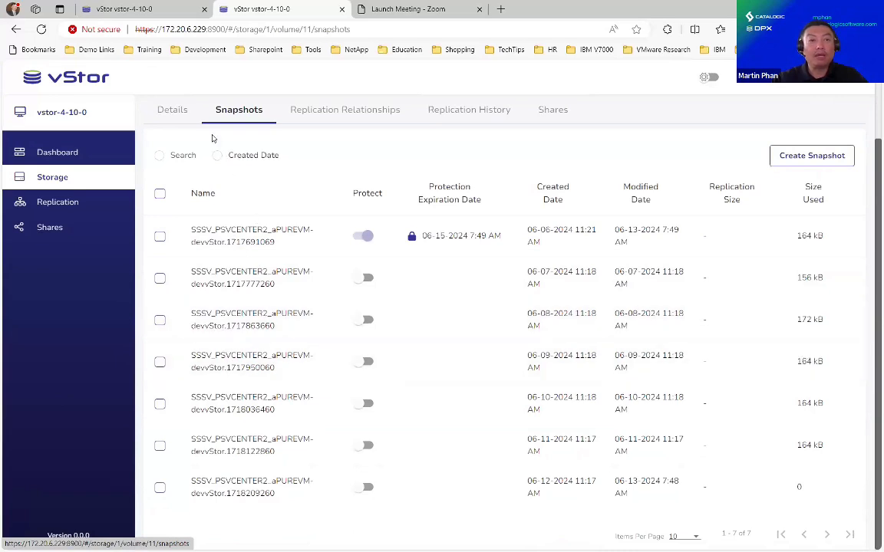
{"action": "left_click", "coordinate": [173, 110]}
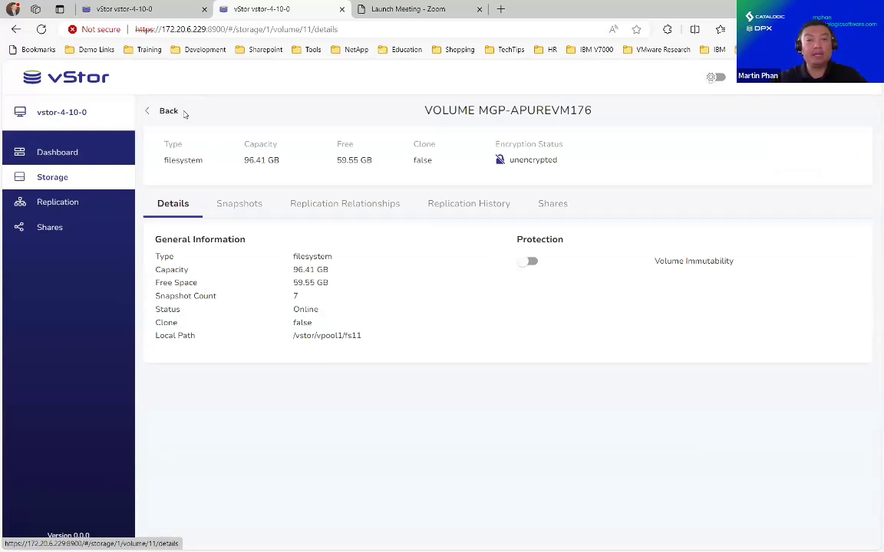
- Enable Volume Immutability for MGP-APUREVM176, then toggle it again to bring up Disable Protection
{"action": "left_click", "coordinate": [530, 263]}
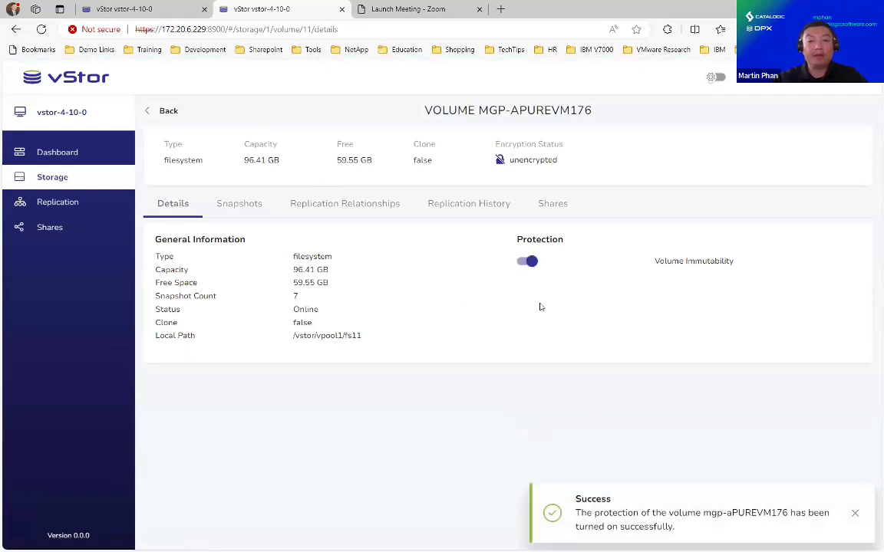
{"action": "left_click", "coordinate": [530, 262]}
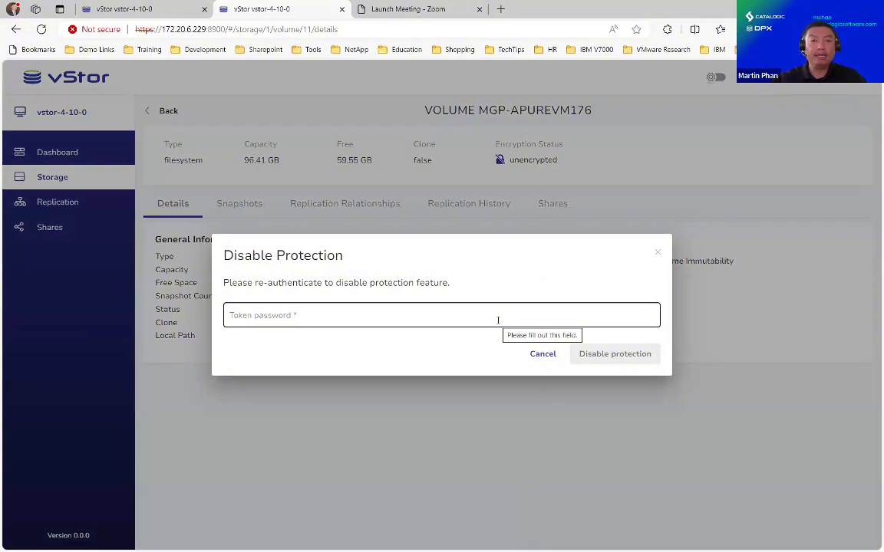
{"action": "left_click", "coordinate": [668, 32]}
{"action": "left_click", "coordinate": [608, 75]}
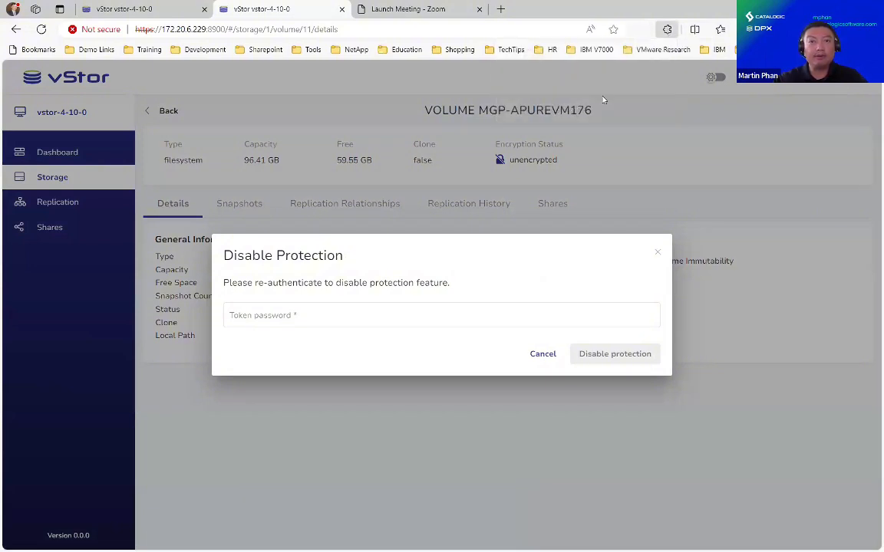
{"action": "left_click", "coordinate": [495, 103]}
{"action": "left_click", "coordinate": [351, 315]}
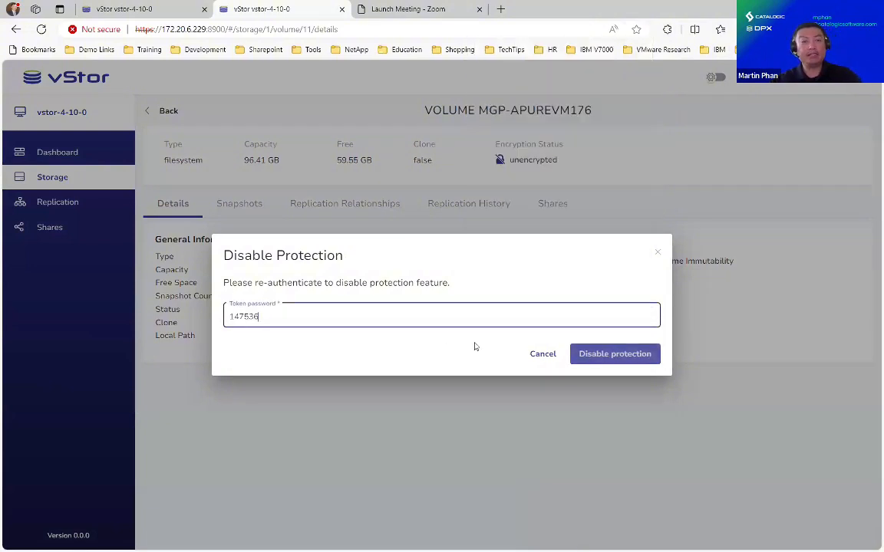
{"action": "left_click", "coordinate": [601, 356]}
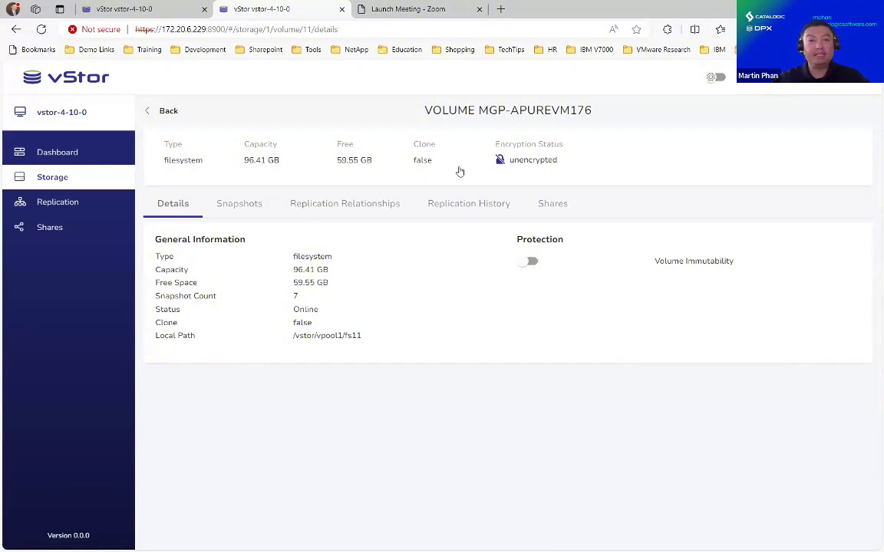
- Show all seven snapshots of MGP-APUREVM176 on its Snapshots tab
{"action": "left_click", "coordinate": [259, 204]}
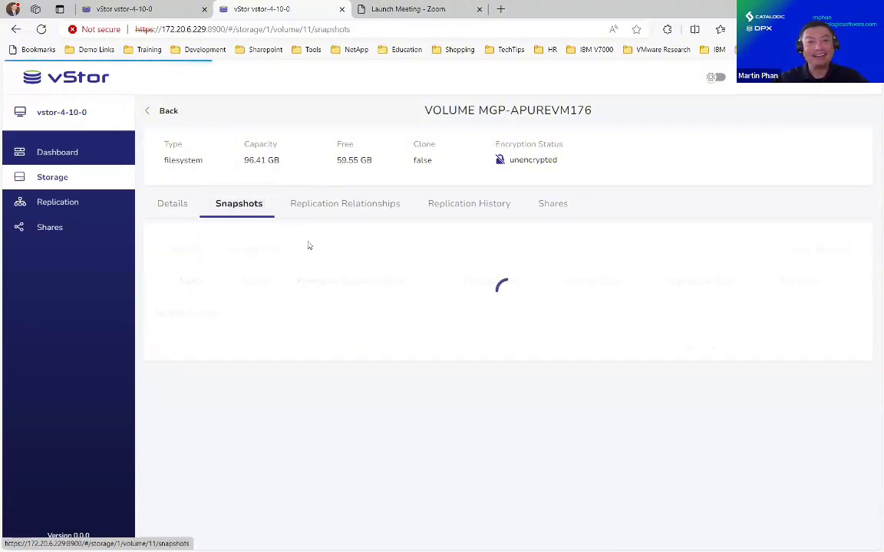
{"action": "scroll", "coordinate": [343, 305], "scroll_direction": "down", "scroll_amount": 1}
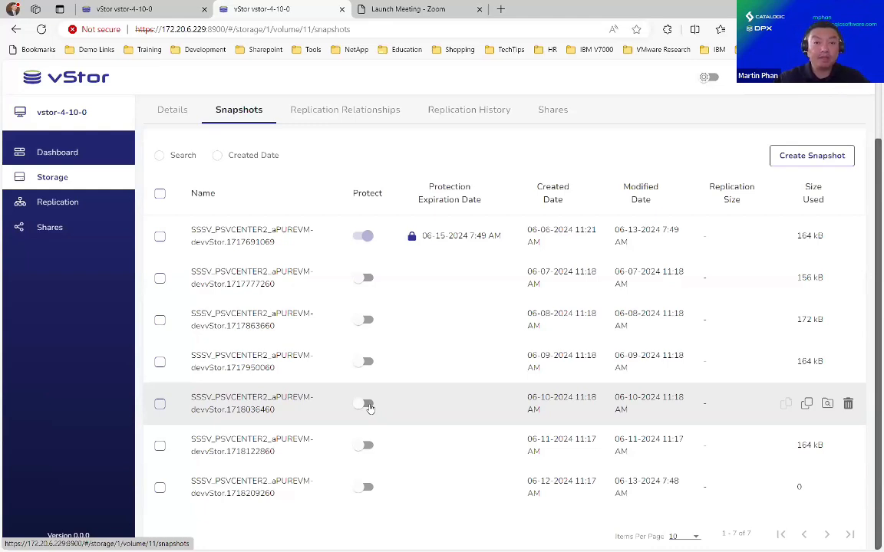
- Protect the fifth snapshot with Flexible protection and a 20-day retention timespan
{"action": "left_click", "coordinate": [368, 405]}
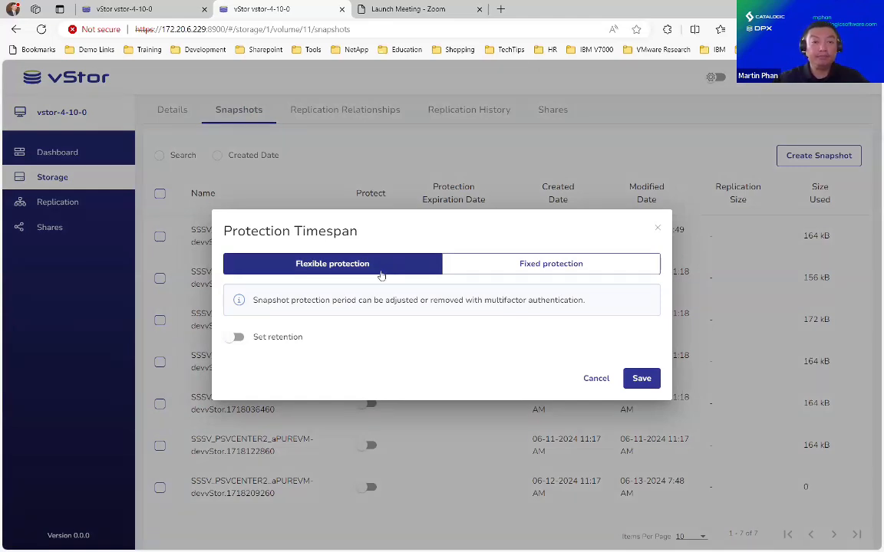
{"action": "left_click", "coordinate": [483, 267]}
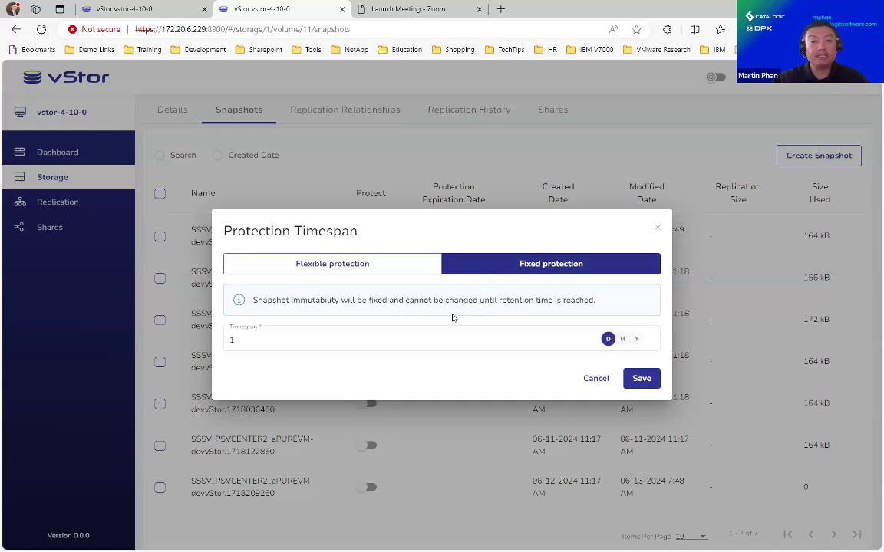
{"action": "left_click", "coordinate": [409, 272]}
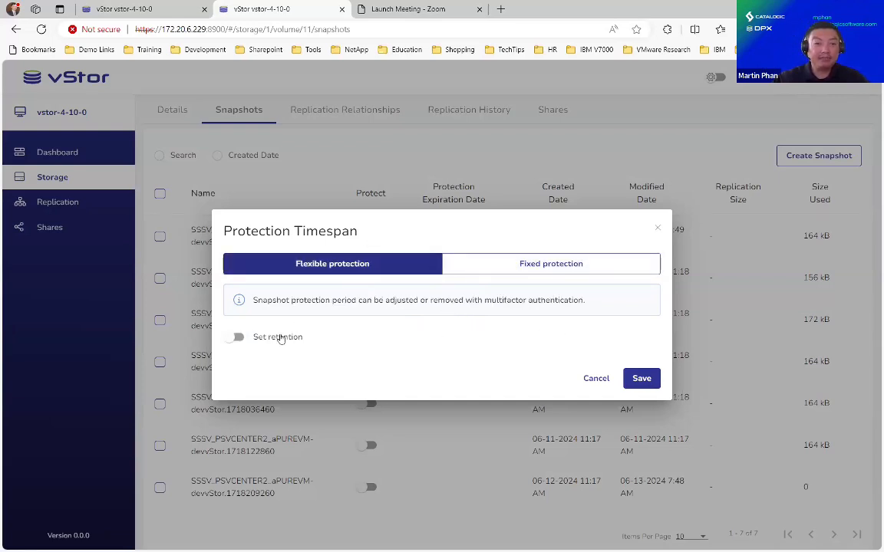
{"action": "left_click", "coordinate": [282, 337]}
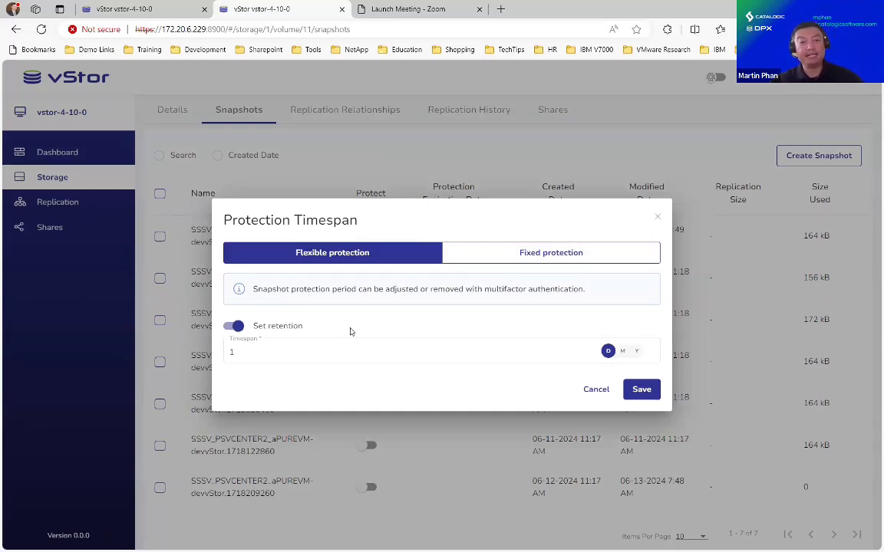
{"action": "left_click", "coordinate": [297, 351]}
{"action": "key", "text": "BackSpace"}
{"action": "type", "text": "20"}
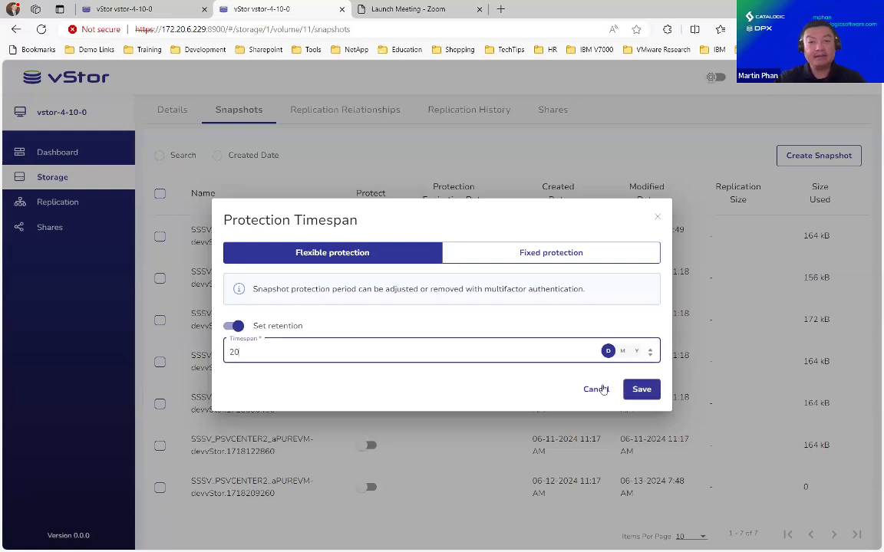
{"action": "left_click", "coordinate": [639, 388]}
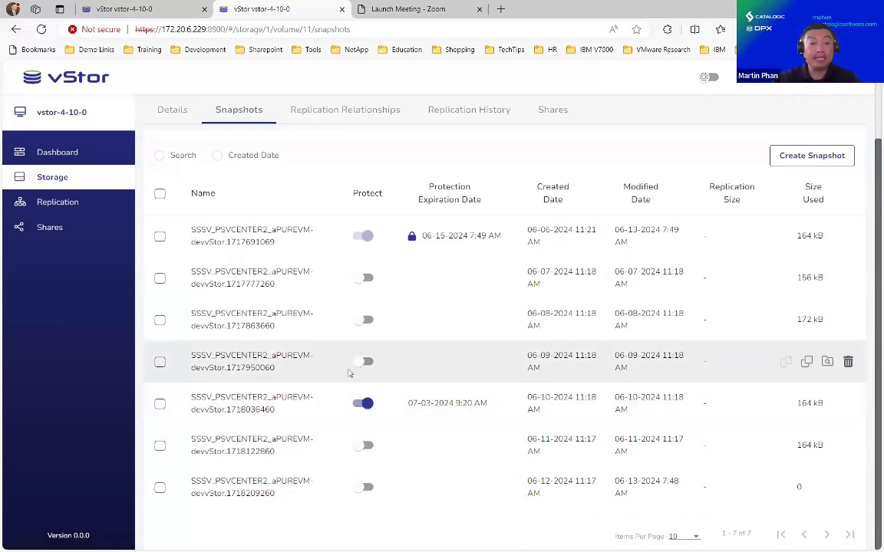
{"action": "left_click", "coordinate": [142, 10]}
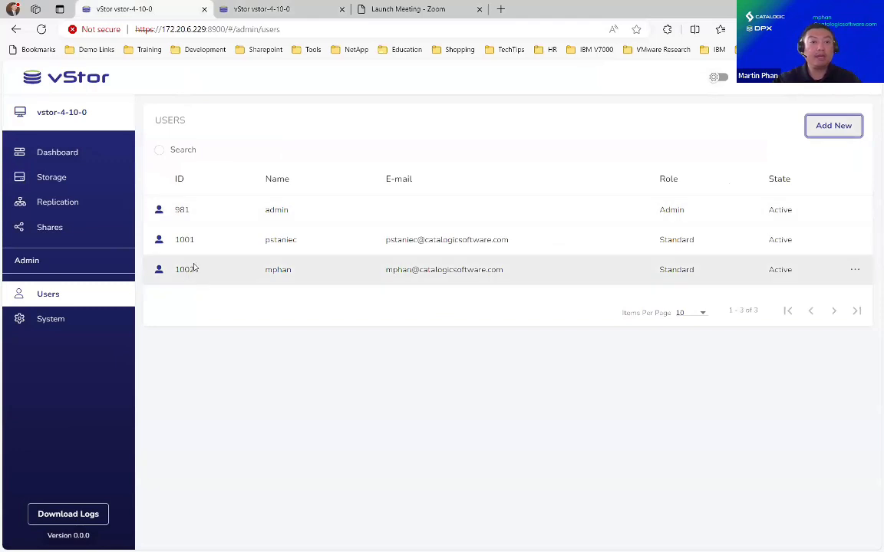
{"action": "left_click", "coordinate": [71, 183]}
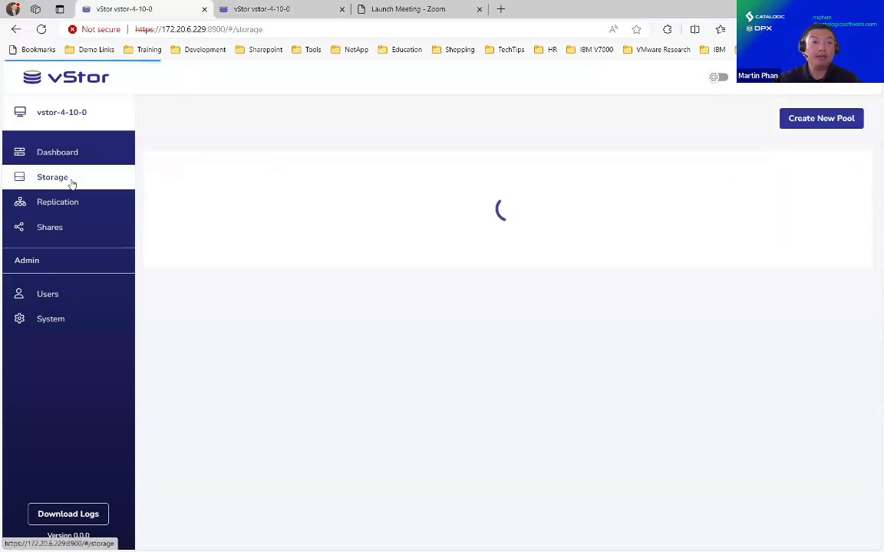
{"action": "scroll", "coordinate": [263, 418], "scroll_direction": "down", "scroll_amount": 3}
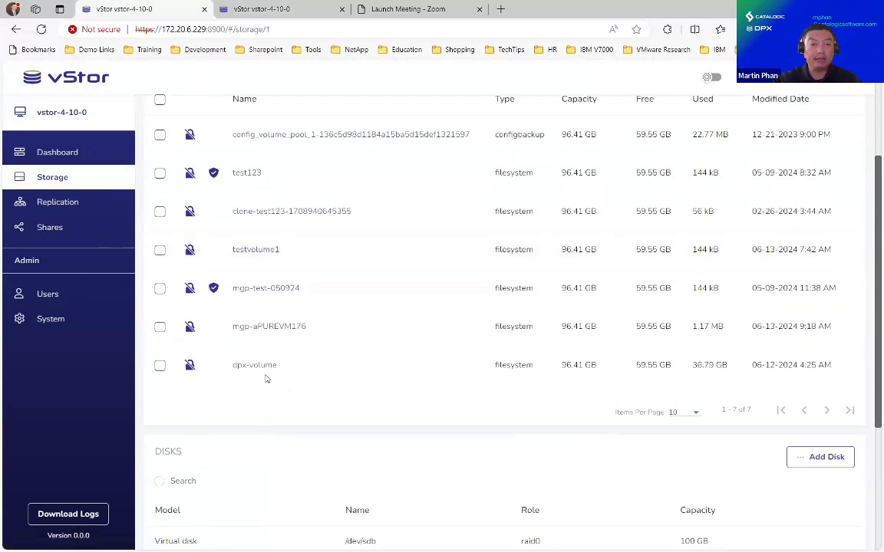
{"action": "left_click", "coordinate": [257, 333]}
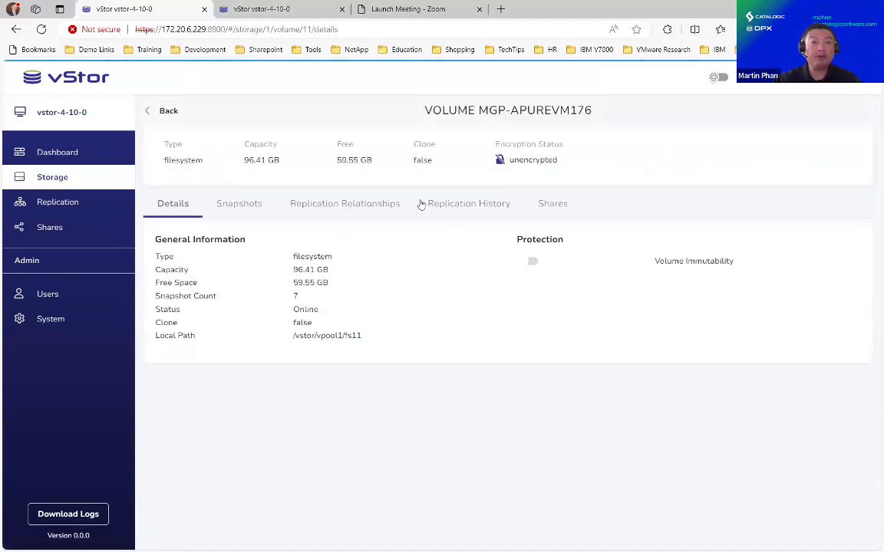
{"action": "left_click", "coordinate": [253, 203]}
{"action": "scroll", "coordinate": [449, 280], "scroll_direction": "down", "scroll_amount": 2}
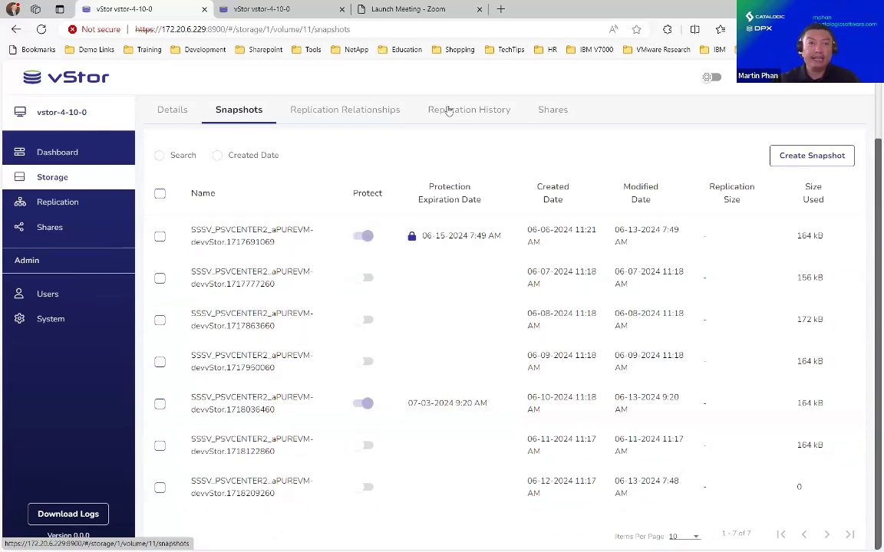
{"action": "left_click", "coordinate": [274, 15]}
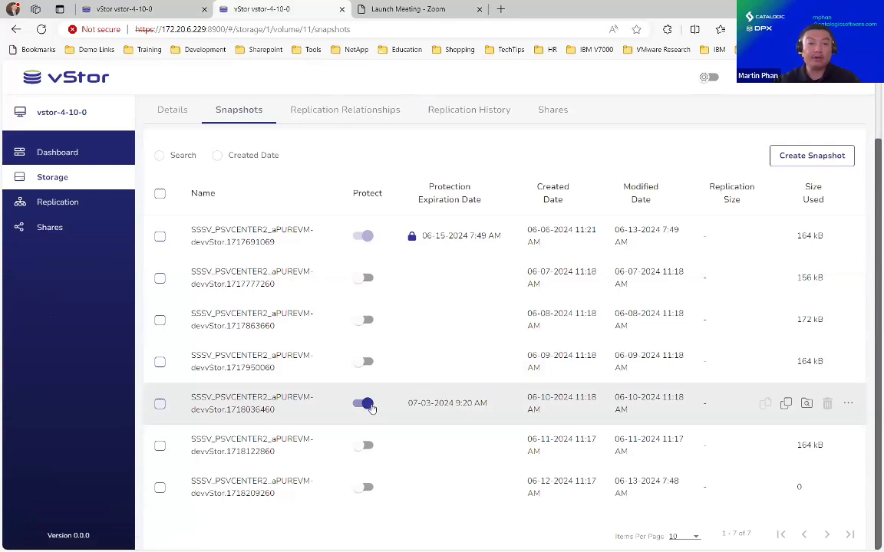
- Disable the 06-10-2024 snapshot's protection using a token copied from the Authenticator extension
{"action": "left_click", "coordinate": [369, 406]}
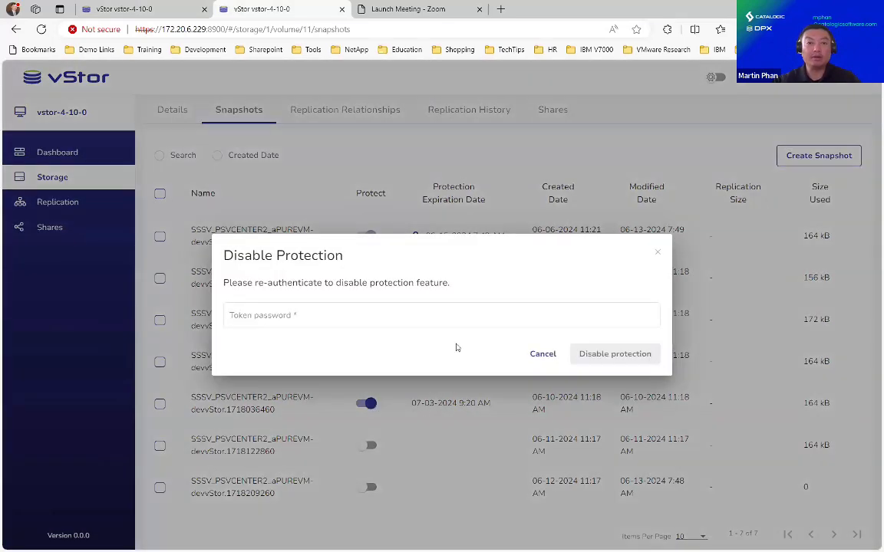
{"action": "left_click", "coordinate": [351, 316]}
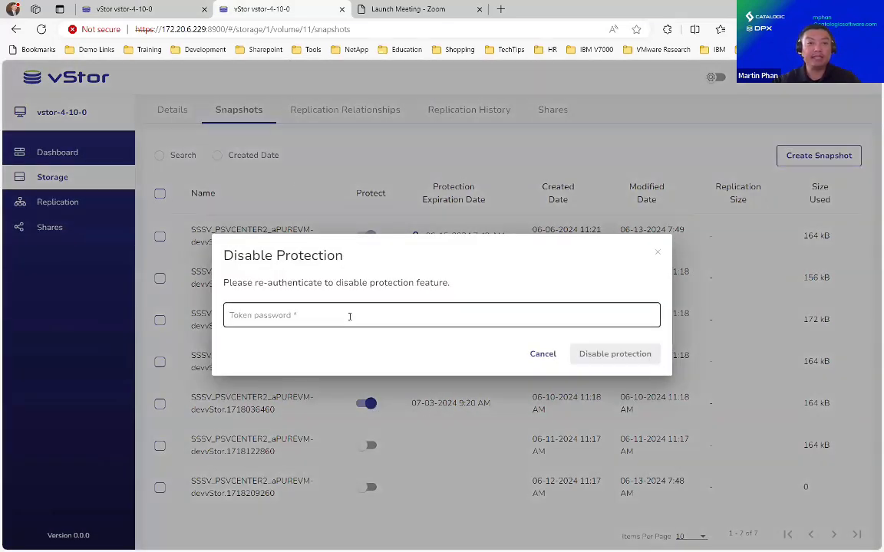
{"action": "left_click", "coordinate": [666, 29]}
{"action": "left_click", "coordinate": [537, 72]}
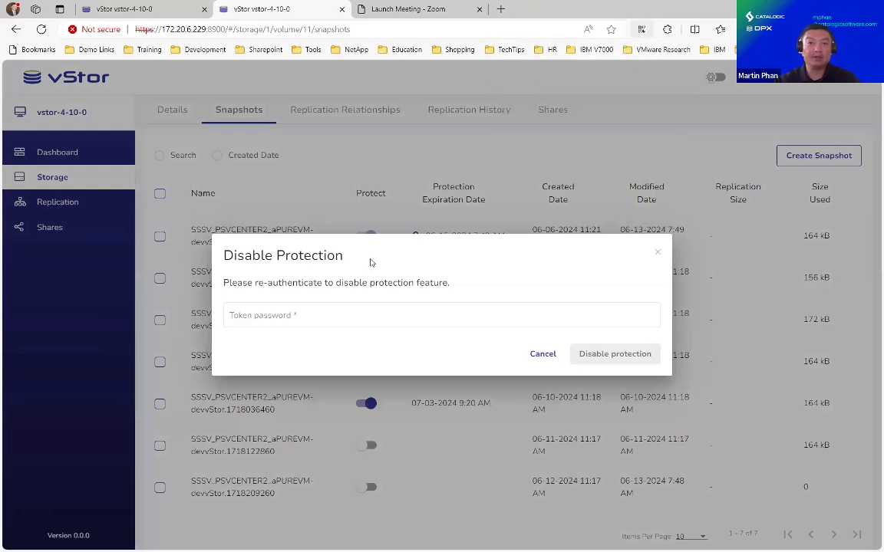
{"action": "left_click", "coordinate": [511, 117]}
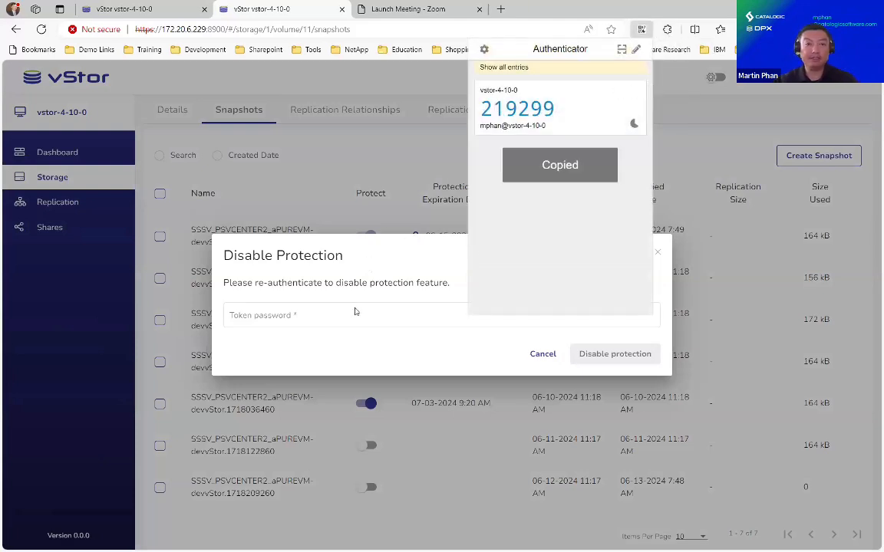
{"action": "left_click", "coordinate": [355, 313]}
{"action": "key", "text": "ctrl+v"}
{"action": "left_click", "coordinate": [610, 354]}
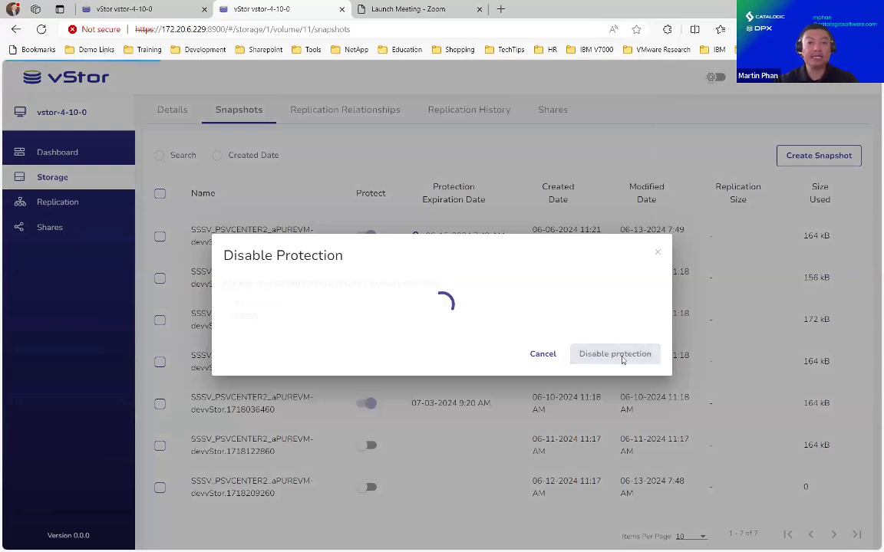